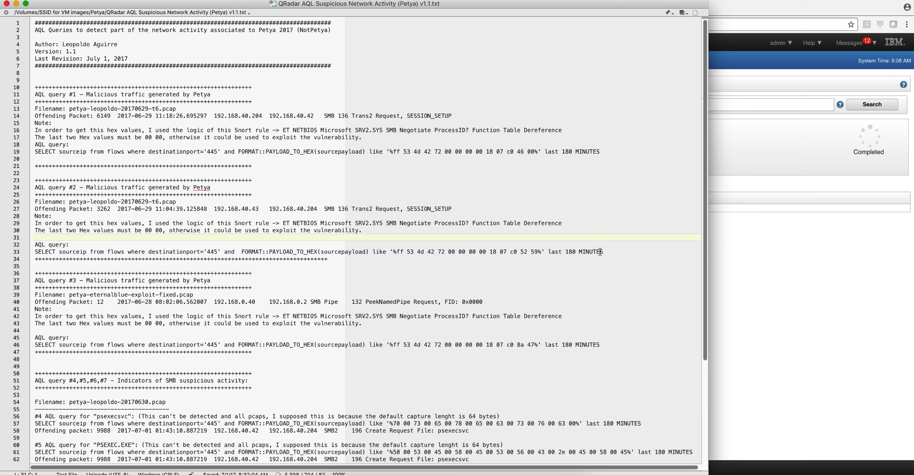
Step: Copy the second AQL query on line 33 of the notes and return to QRadar's Network Activity search
left_click_drag(601, 253, 31, 253)
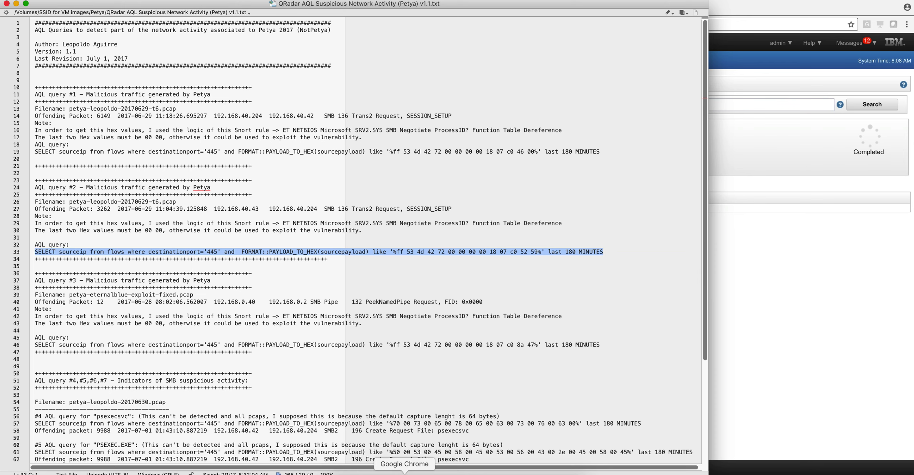
left_click(405, 473)
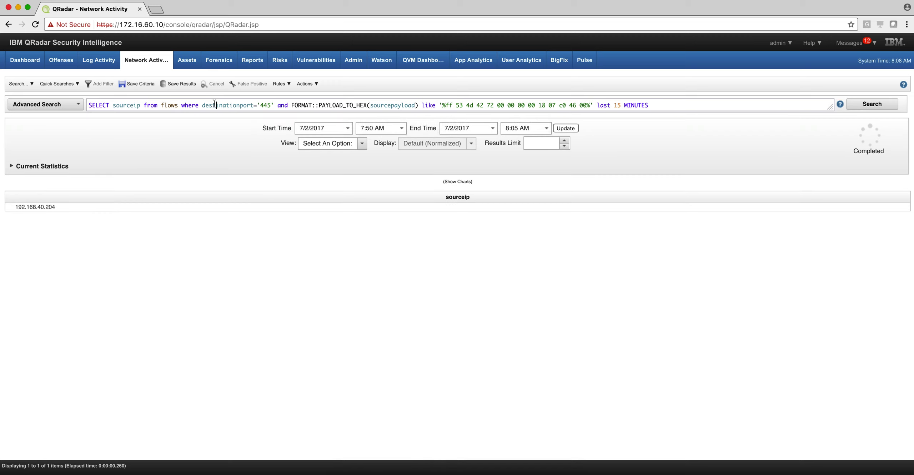
Step: Replace the search with the 'c0 52 59%' payload-hex query over the last 30 minutes and run it
key("super+a")
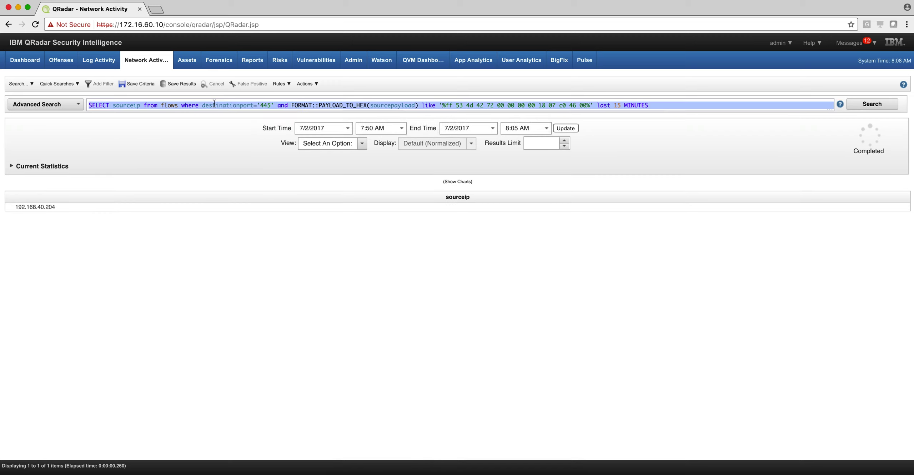
key("super+v")
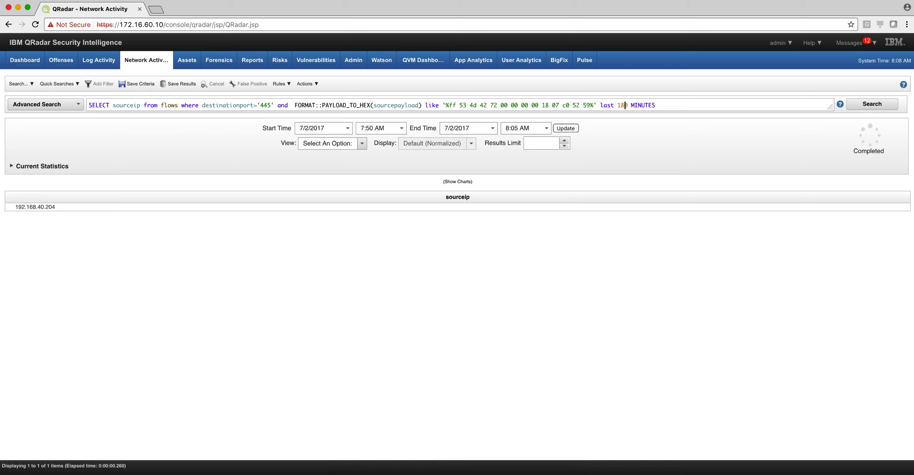
left_click(629, 106)
key("BackSpace")
key("BackSpace")
key("BackSpace")
type("30")
left_click(873, 104)
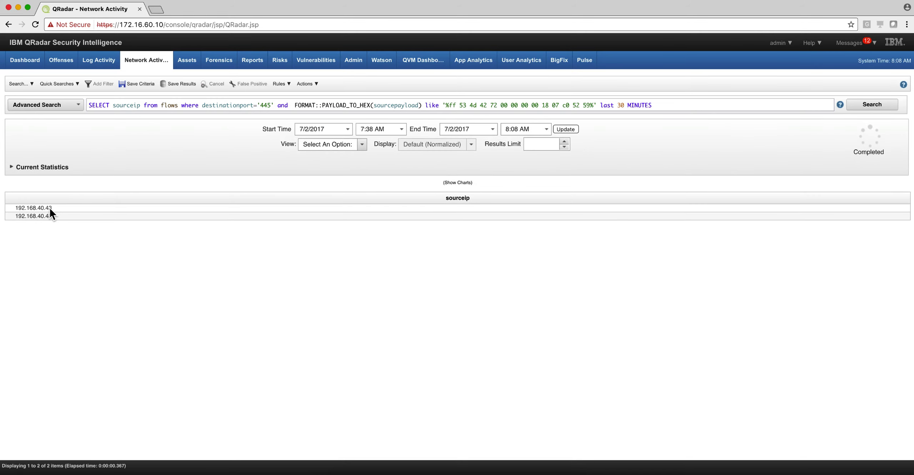
mouse_move(50, 208)
Step: Inspect the 192.168.40.43 flow's source payload hex, then pick out packet 3262 in the notes
double_click(30, 207)
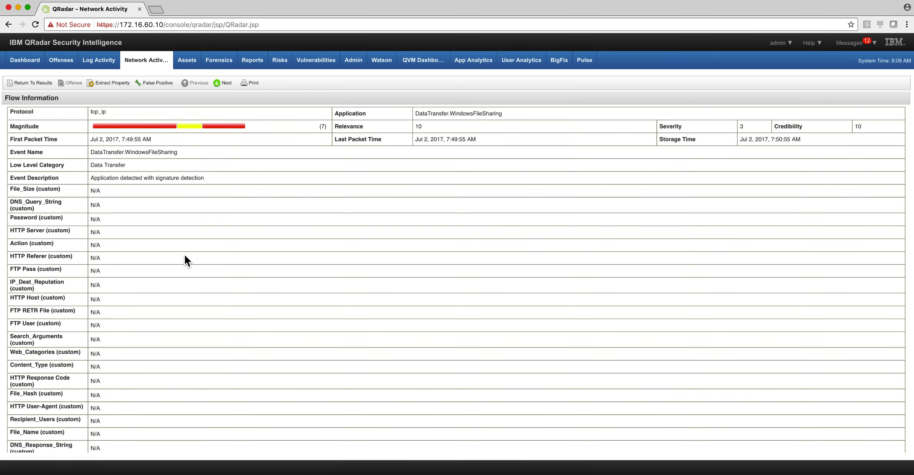
scroll(184, 255, "down", 10)
scroll(184, 254, "down", 5)
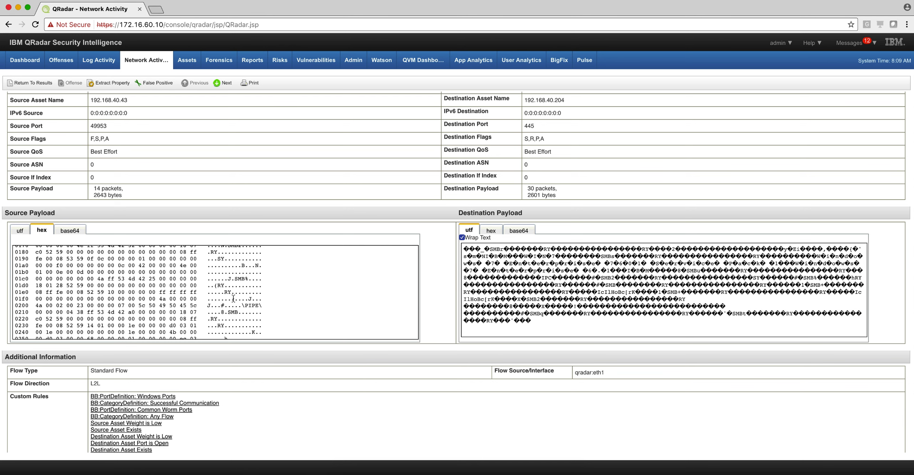
scroll(234, 299, "up", 3)
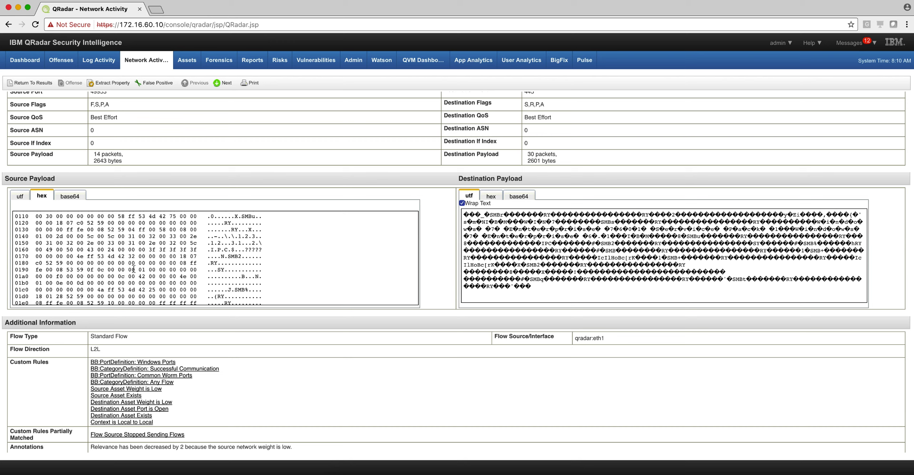
key("super+Tab")
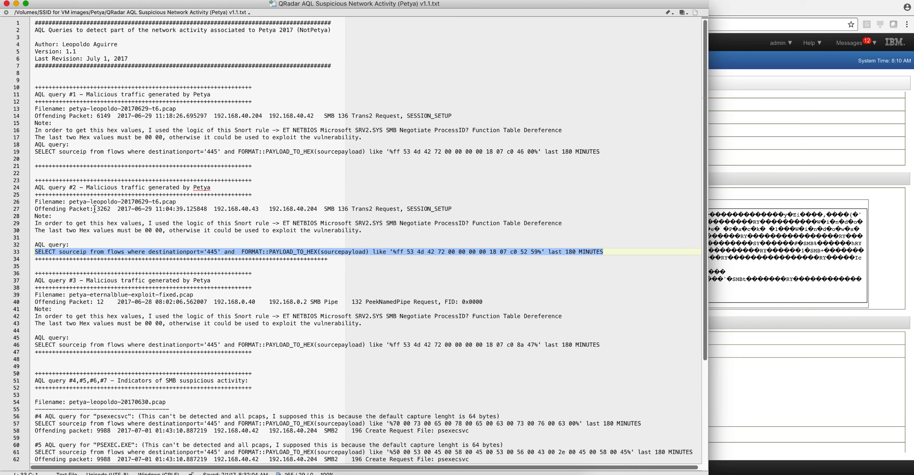
double_click(97, 209)
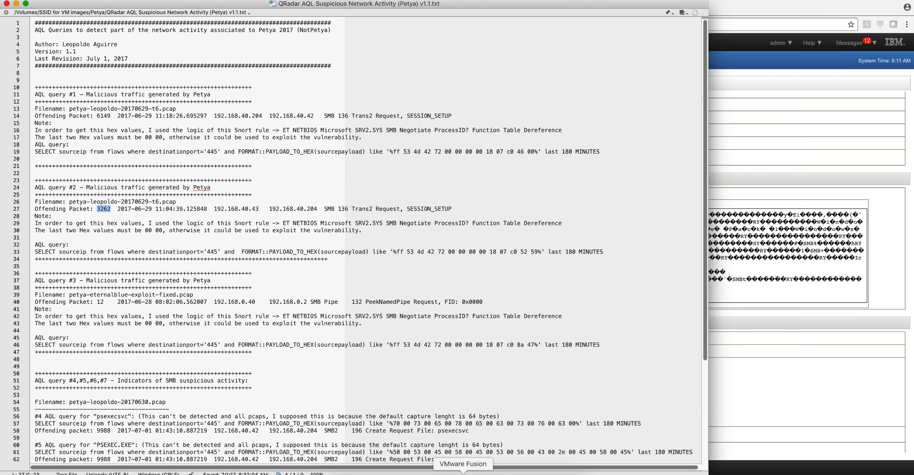
Step: Filter the Wireshark capture to frame.number==3262 and highlight its SMB header bytes in the hex pane
left_click(463, 473)
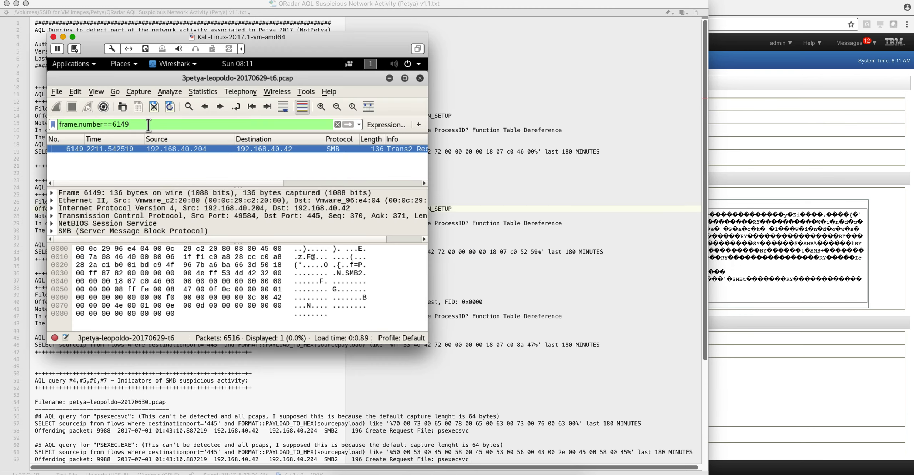
key("BackSpace")
key("BackSpace")
key("BackSpace")
key("BackSpace")
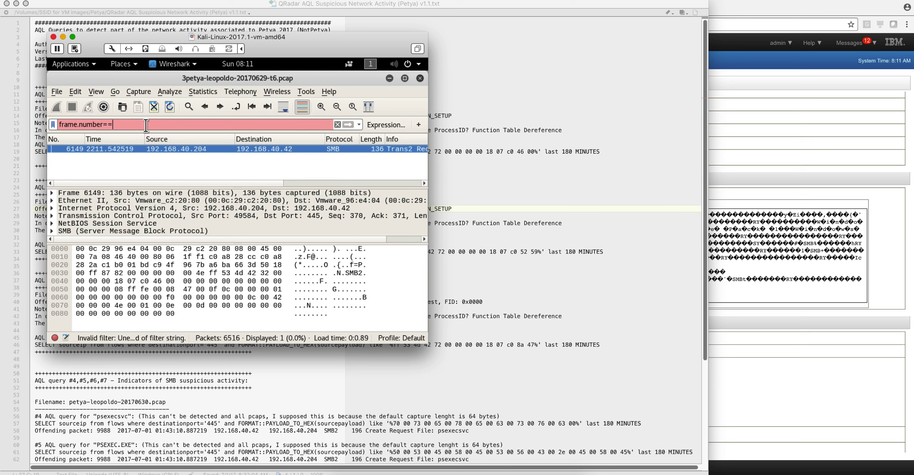
type("32")
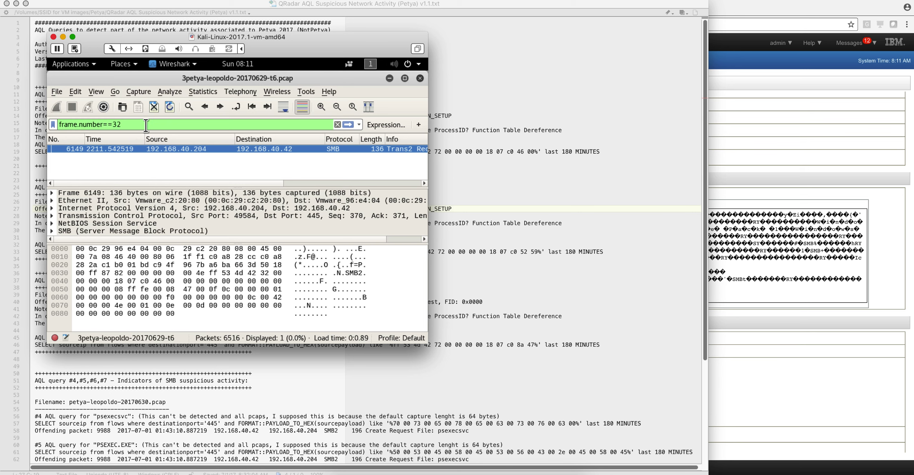
type("62")
key("Return")
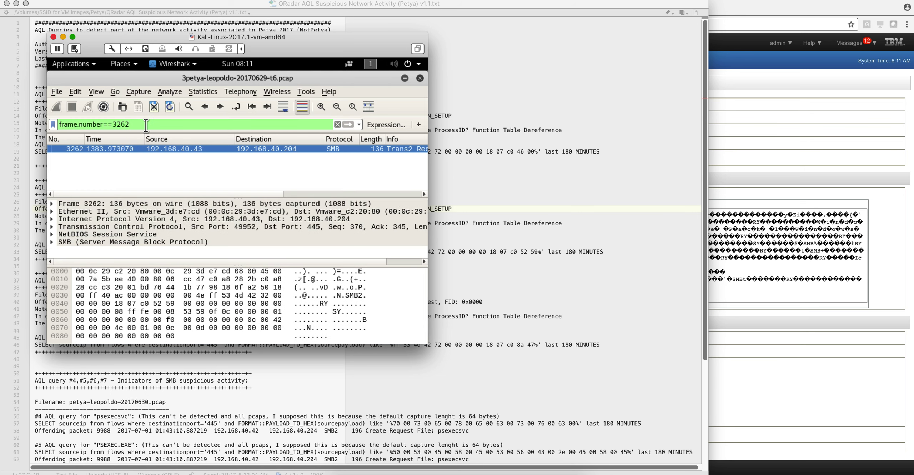
left_click(226, 295)
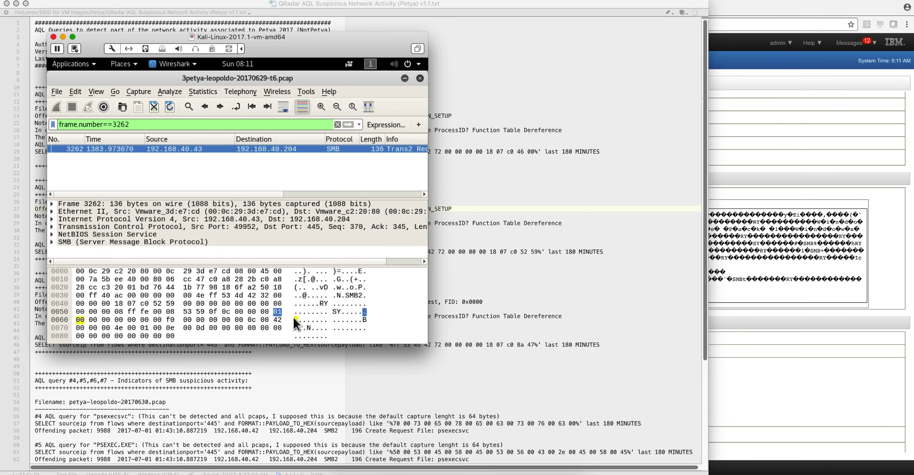
Step: Select the third AQL query on line 46, matching 'c0 8a 47%' over 180 minutes
key("super+Tab")
scroll(293, 316, "down", 2)
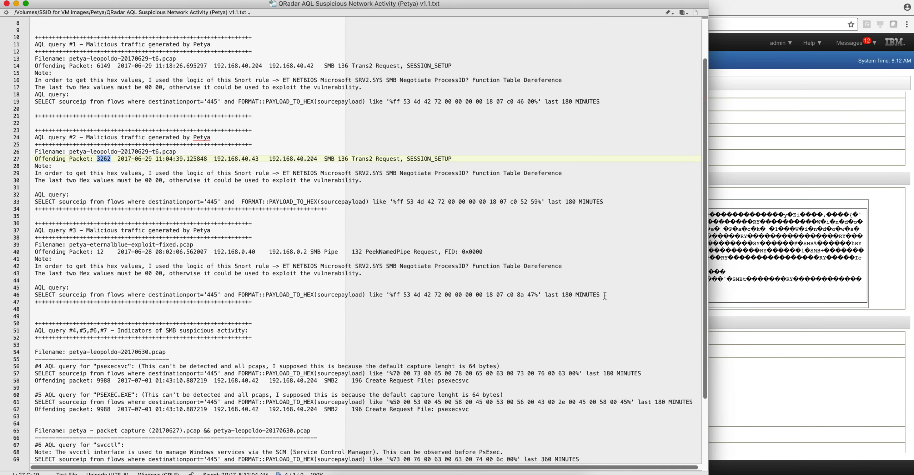
left_click_drag(606, 296, 32, 295)
key("ctrl+c")
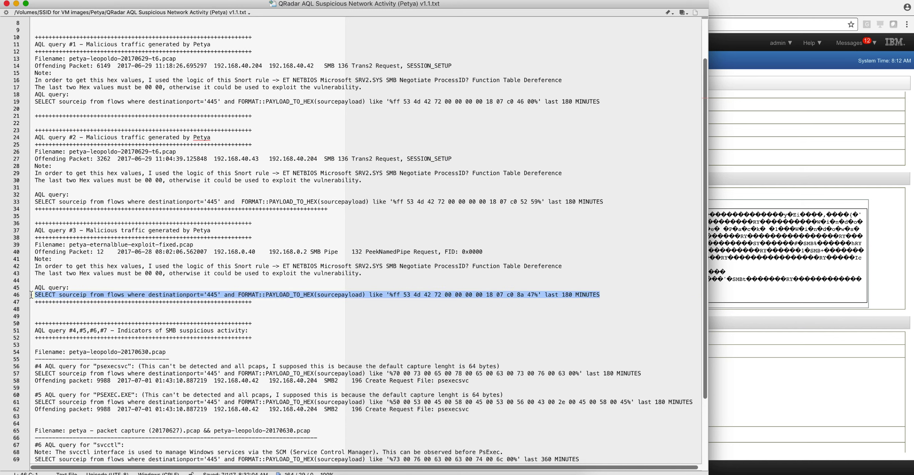
Step: Run the 'c0 8a 47%' query in Advanced Search and view the 192.168.0.40 flow's payload hex
left_click(742, 318)
scroll(301, 103, "up", 5)
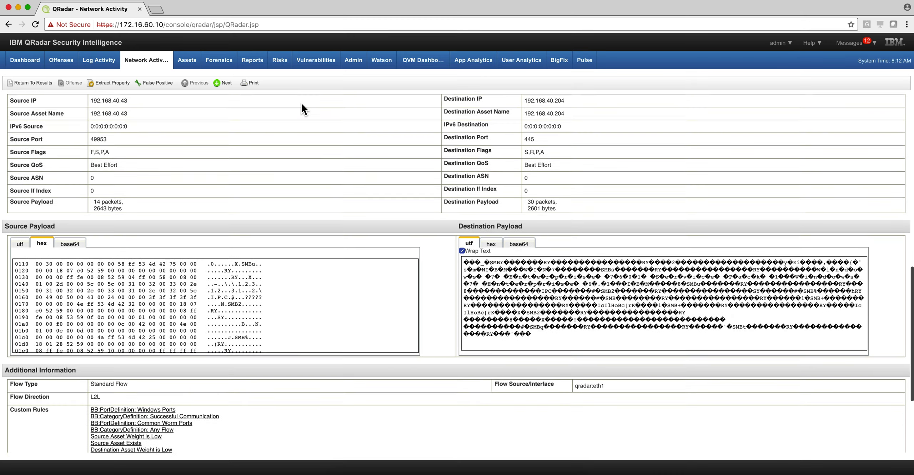
left_click(137, 60)
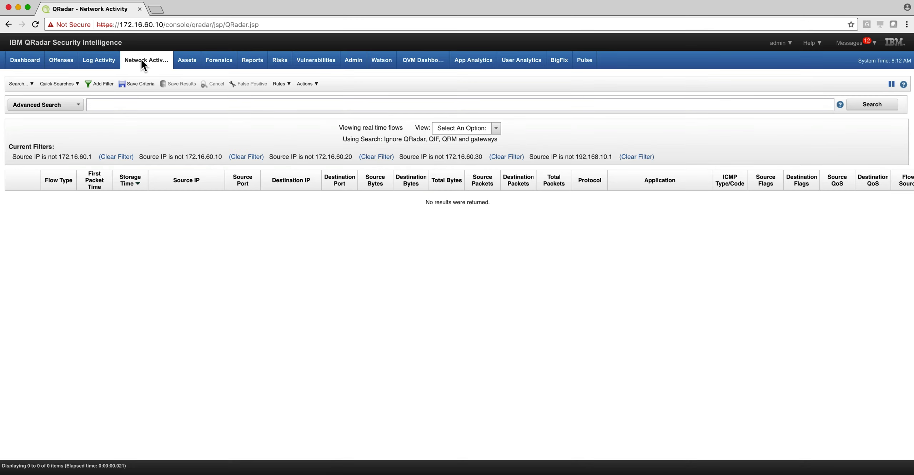
left_click(184, 107)
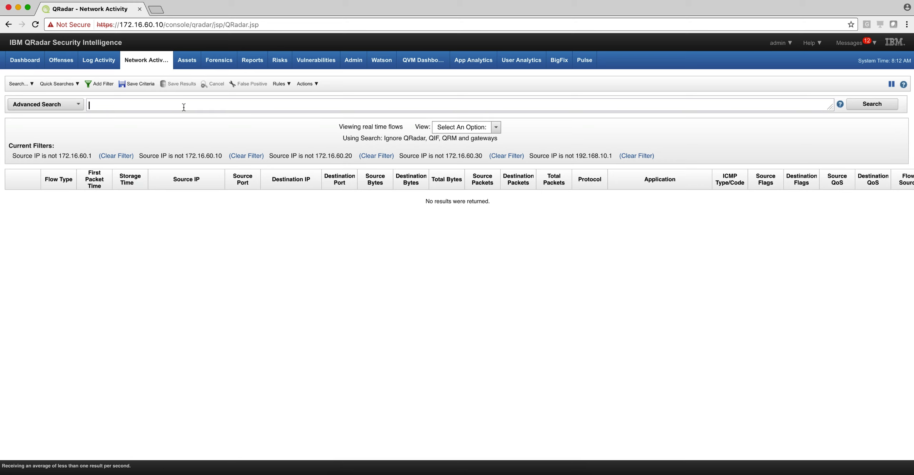
key("ctrl+v")
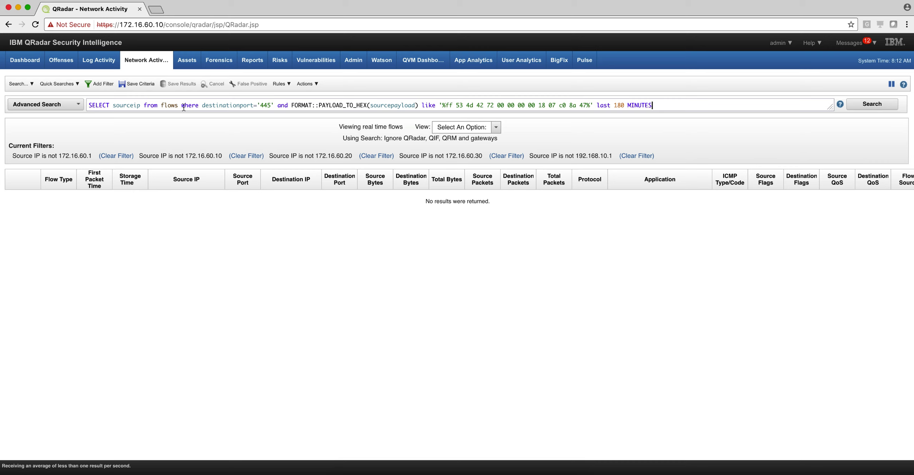
key("Return")
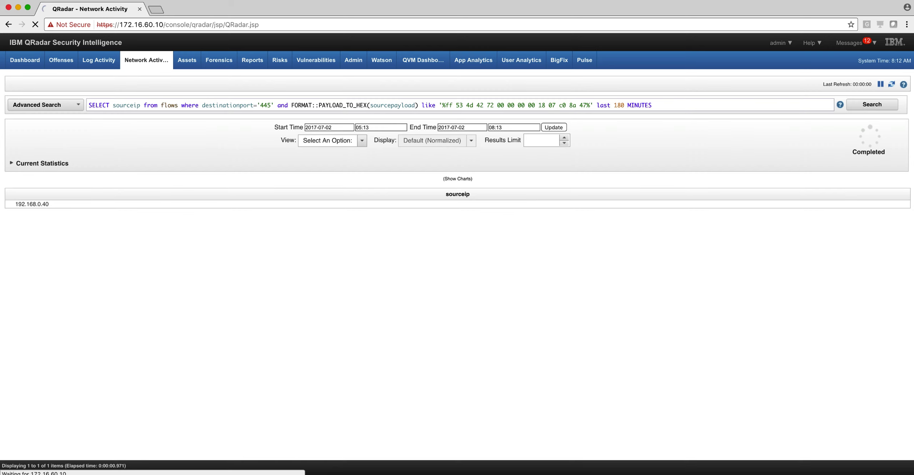
double_click(44, 208)
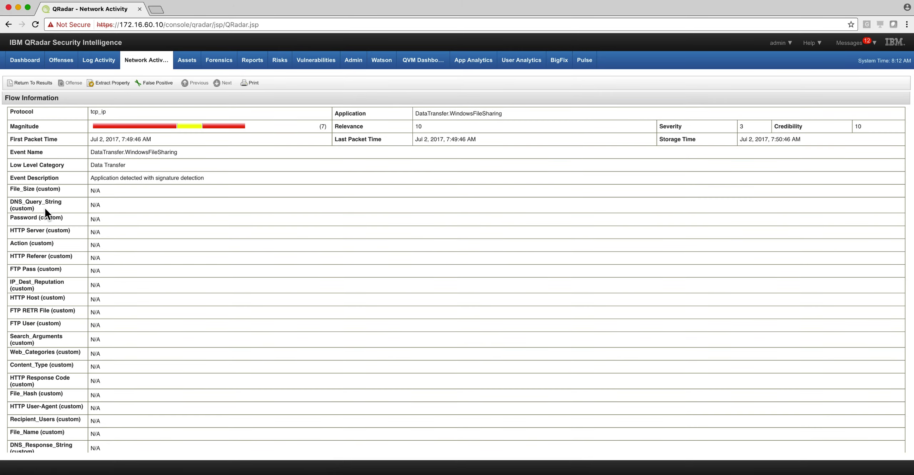
scroll(45, 208, "down", 10)
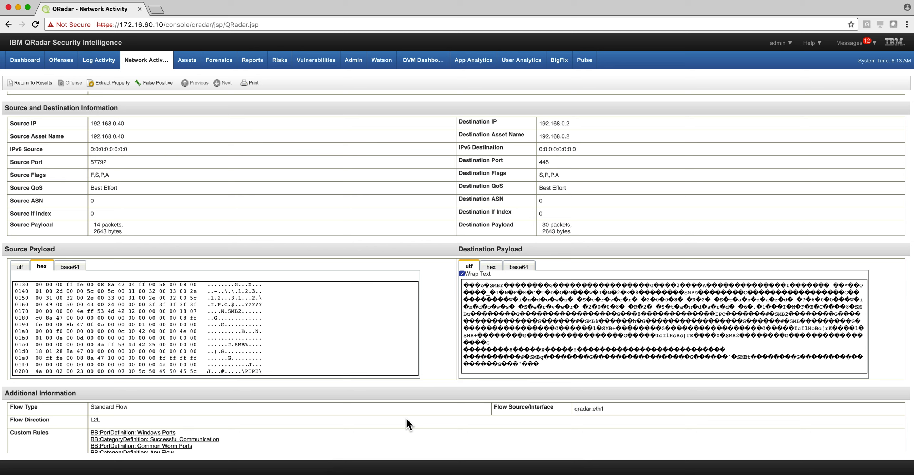
Step: Close the current Wireshark capture and return to the Kali petya folder
left_click(463, 473)
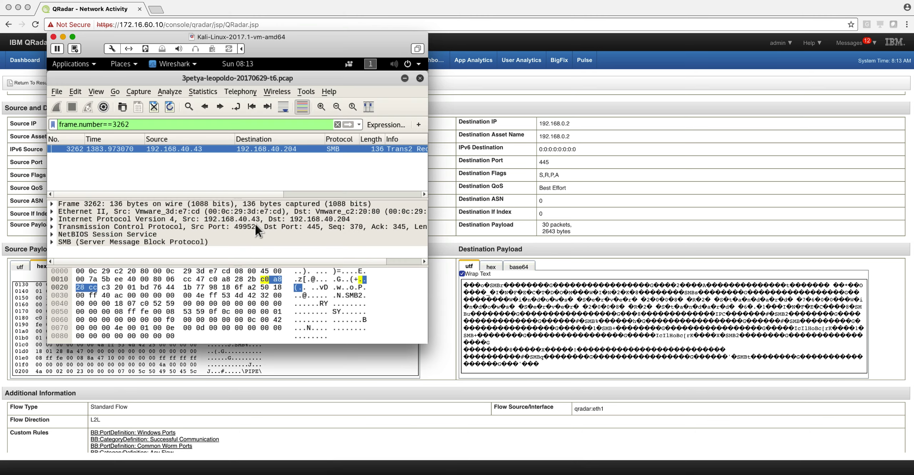
left_click(420, 78)
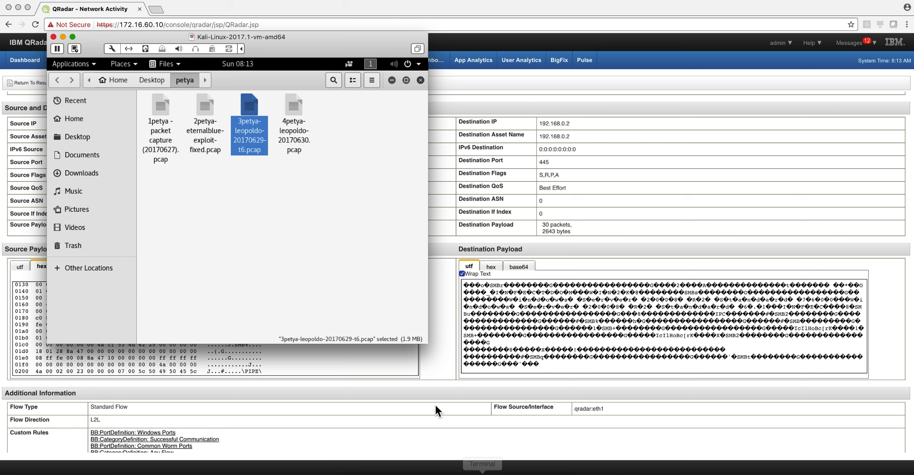
left_click(502, 472)
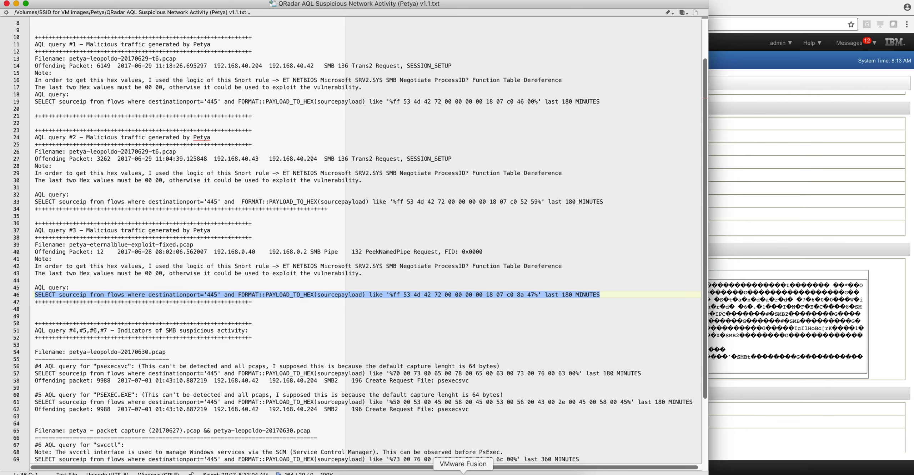
left_click(463, 474)
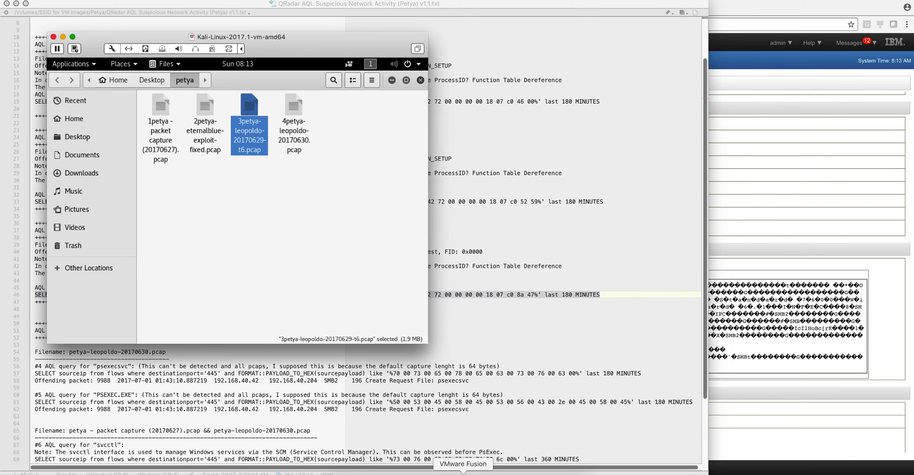
Step: Open 2petya-eternalblue-exploit-fixed.pcap in Wireshark, dismissing the Lua loading error
double_click(207, 139)
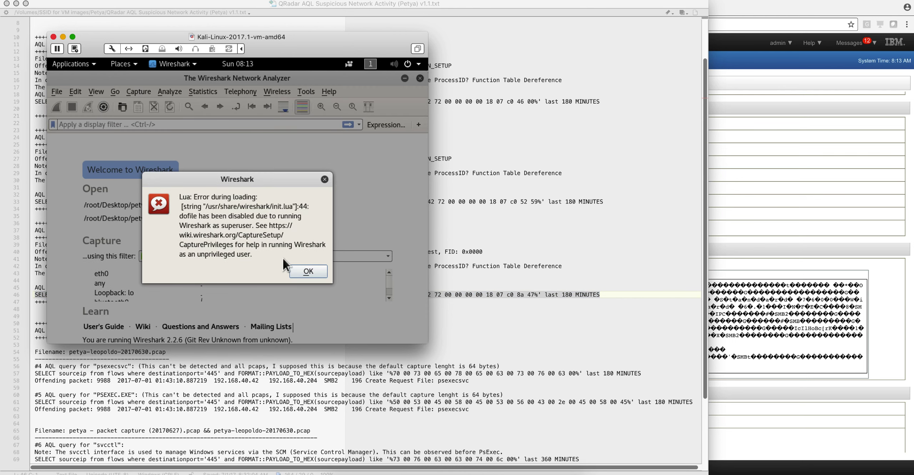
left_click(303, 268)
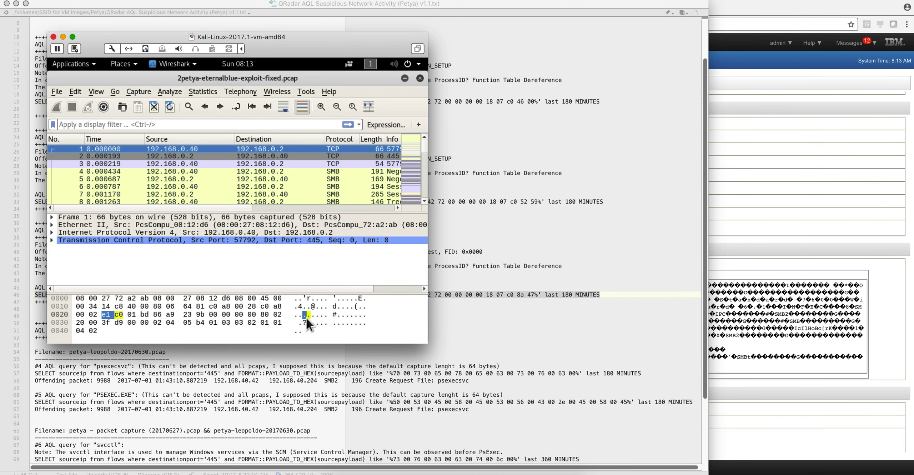
left_click(190, 402)
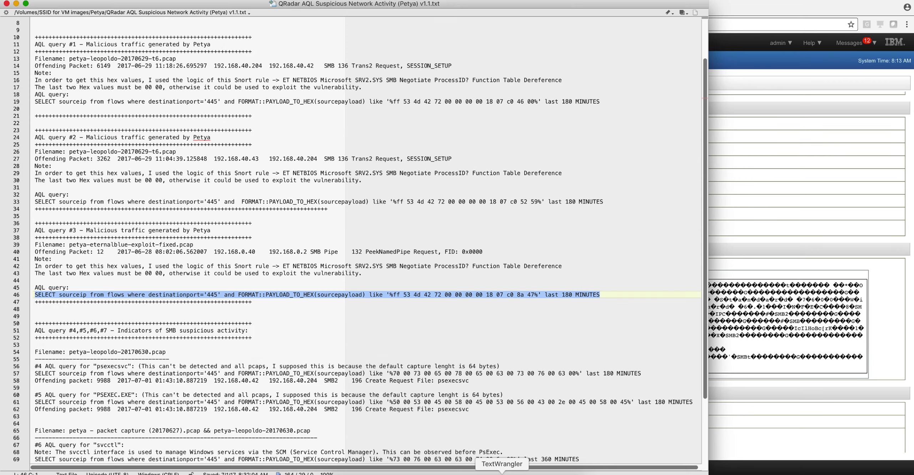
left_click(463, 474)
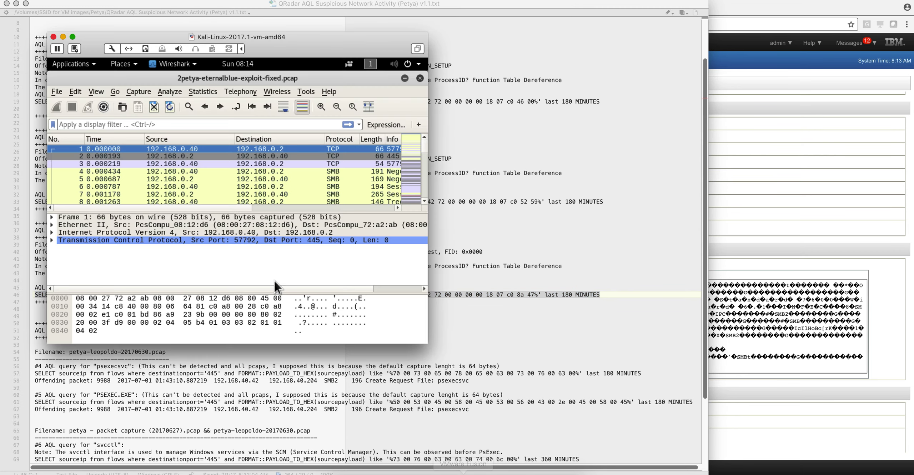
Step: Filter the capture to frame.number==12, then bring up query #4 in the notes
left_click(106, 124)
type("frame.number==12")
key("Return")
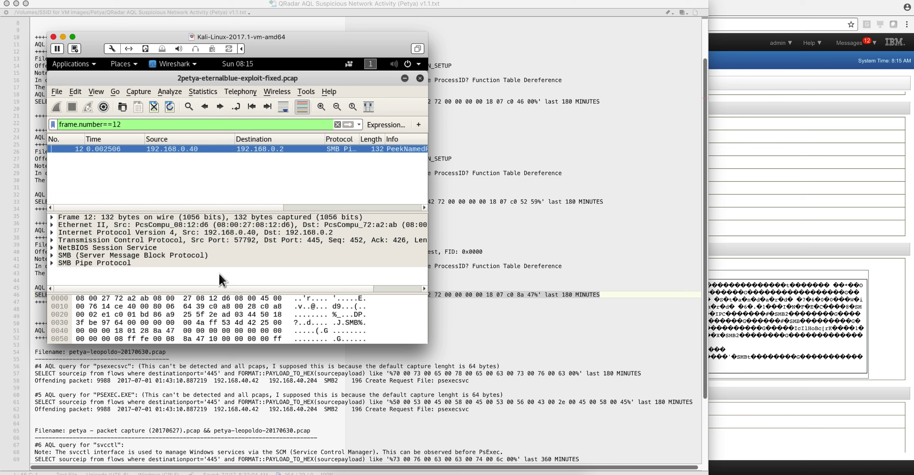
key("super+Tab")
scroll(178, 274, "down", 5)
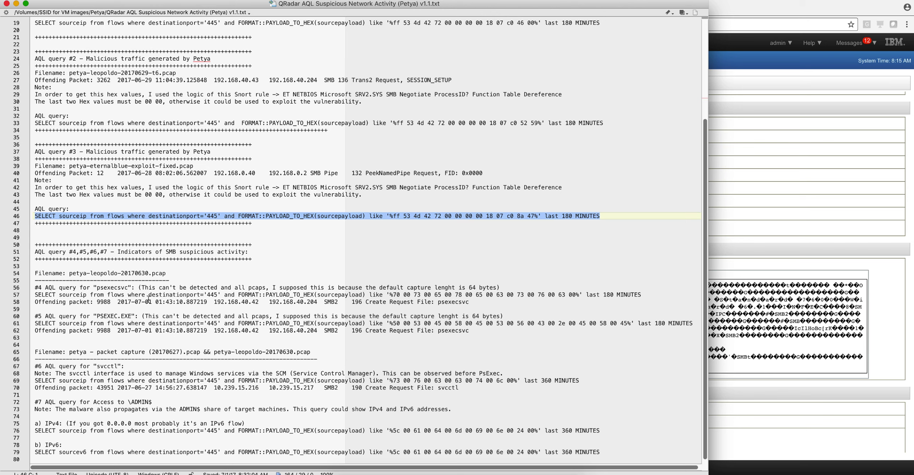
Step: Copy the PSEXEC.EXE AQL query on line 61 and bring QRadar back to the front
triple_click(148, 324)
key("super+c")
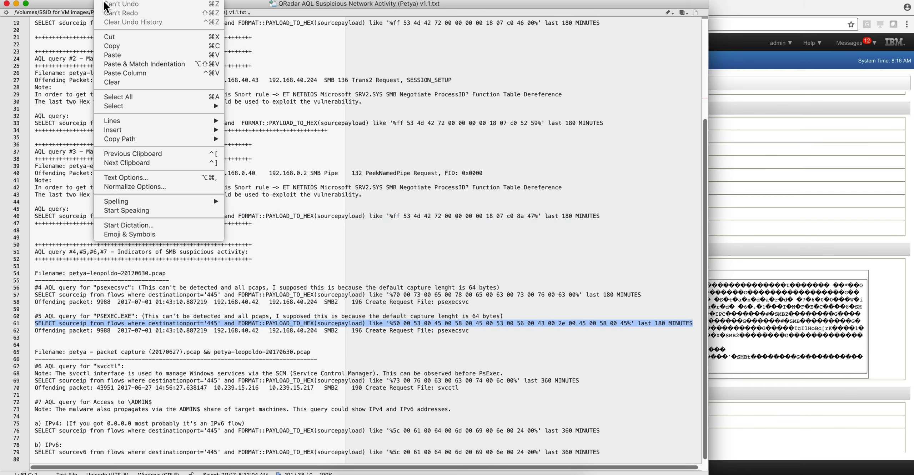
left_click(108, 1)
left_click(107, 44)
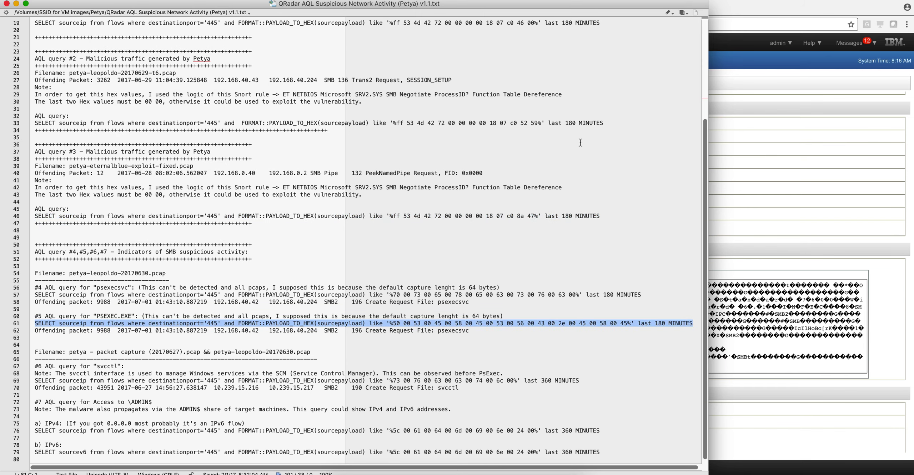
left_click(766, 191)
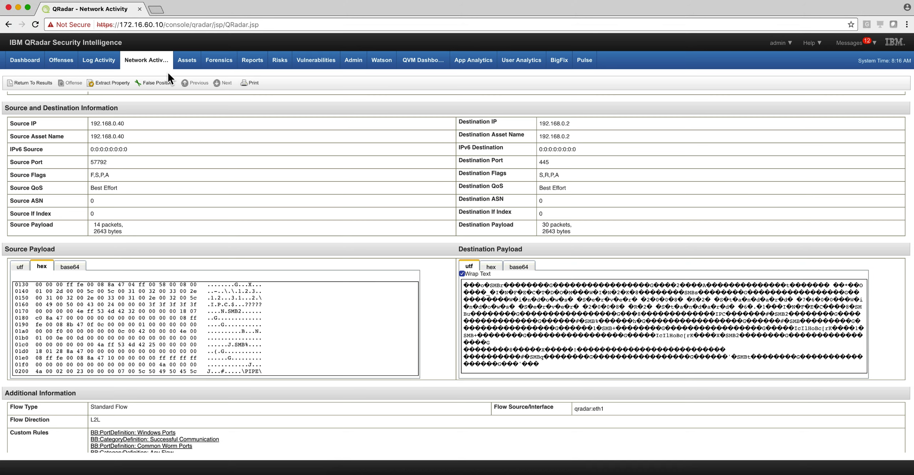
Step: Run the PSEXEC.EXE hex-payload AQL query in Network Activity's advanced search
left_click(162, 59)
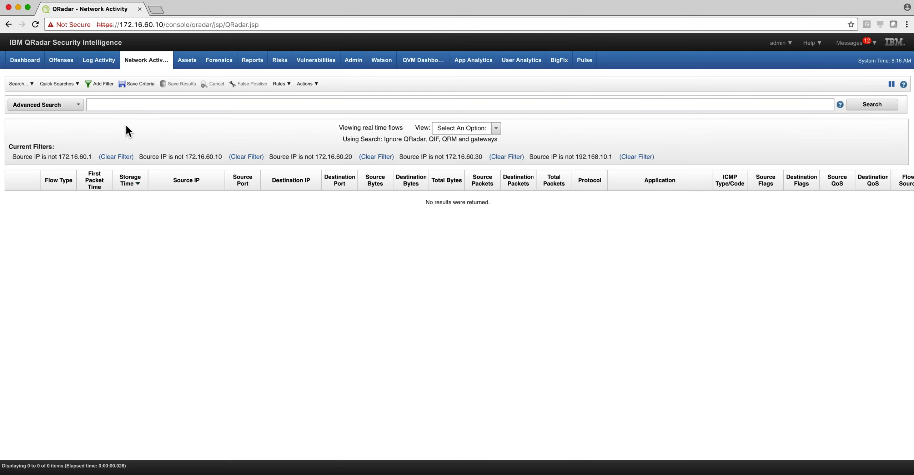
left_click(120, 107)
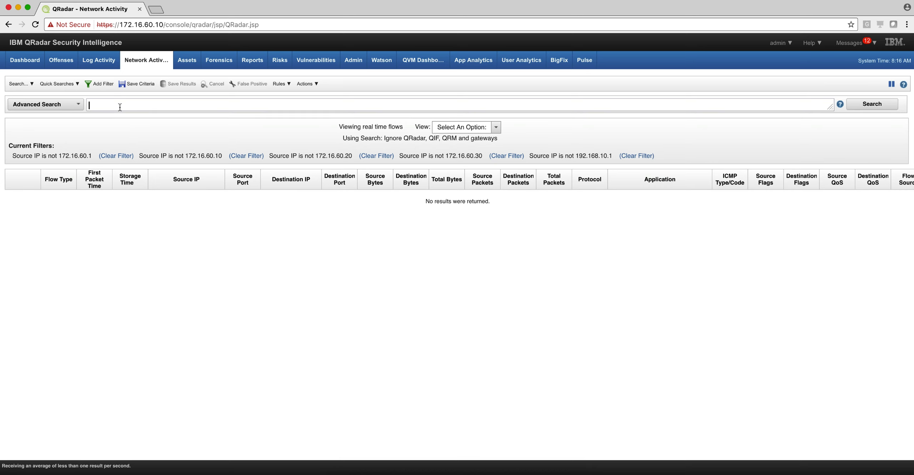
key("super+v")
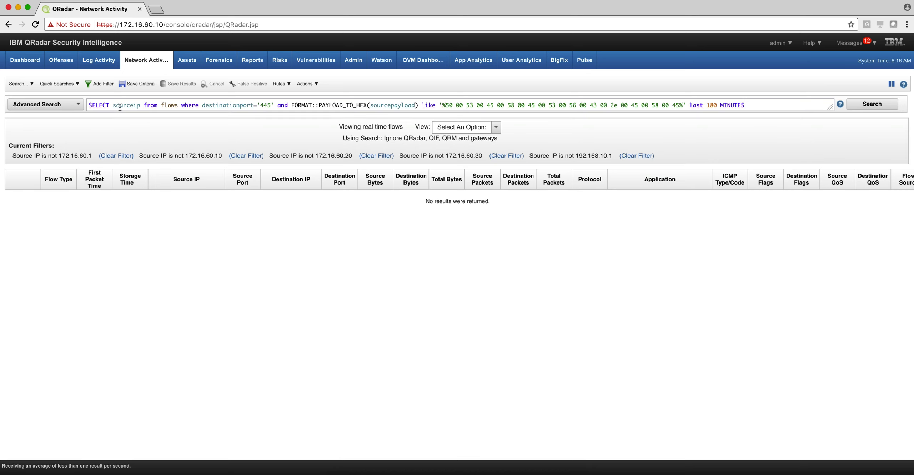
key("Return")
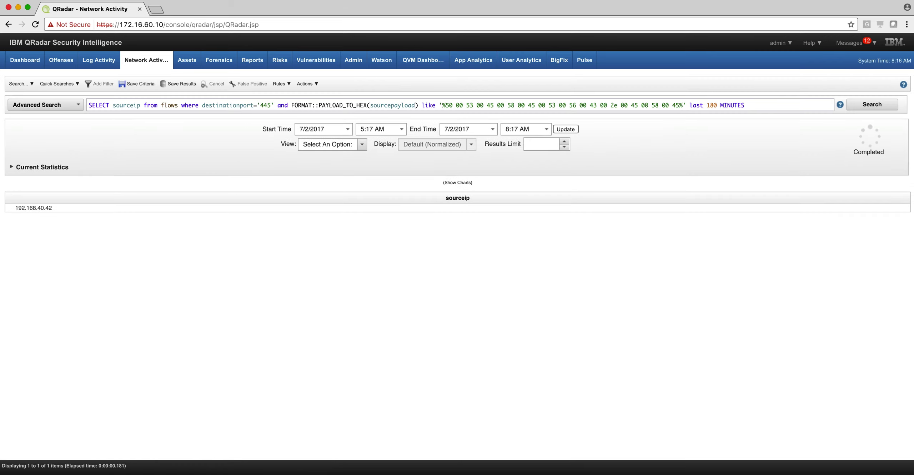
Step: Open the 192.168.40.42 flow and scroll its source payload to offsets 0320–03f0 showing PSEXESVC.EXE
double_click(45, 208)
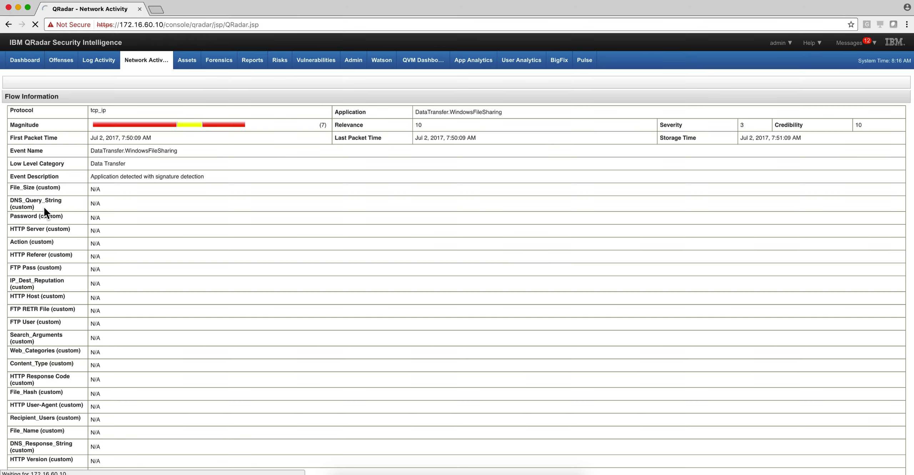
scroll(156, 247, "down", 10)
scroll(156, 248, "down", 6)
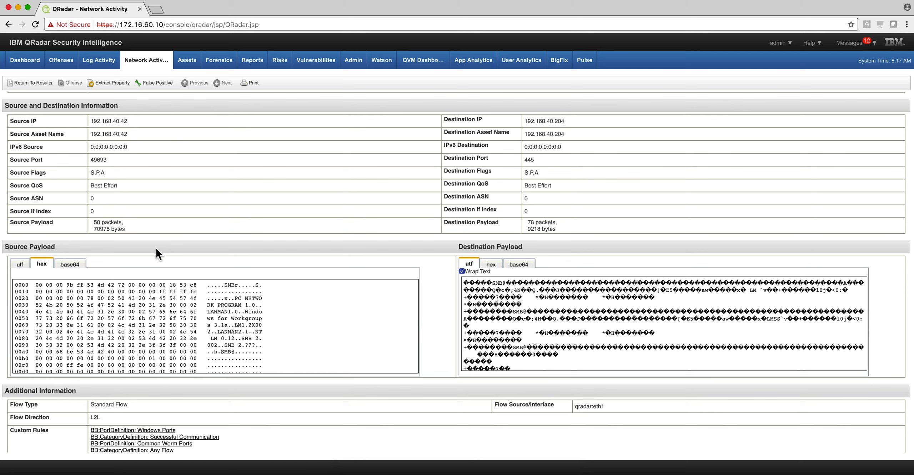
scroll(156, 248, "down", 10)
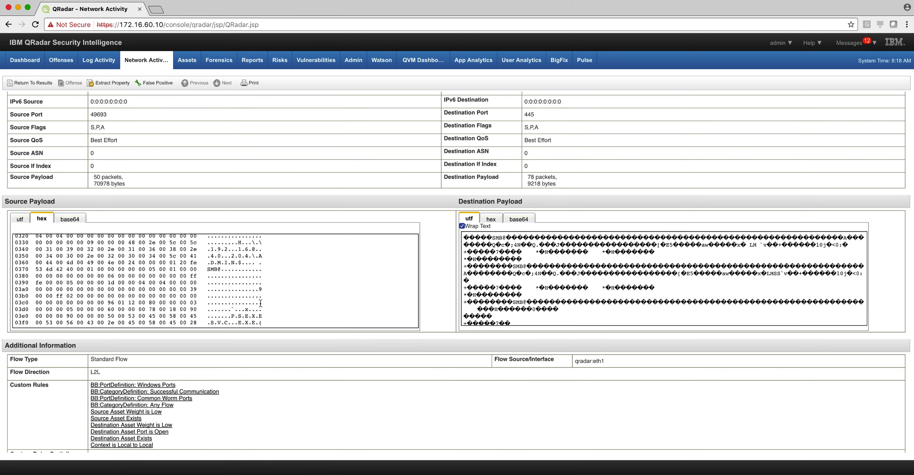
scroll(279, 307, "down", 1)
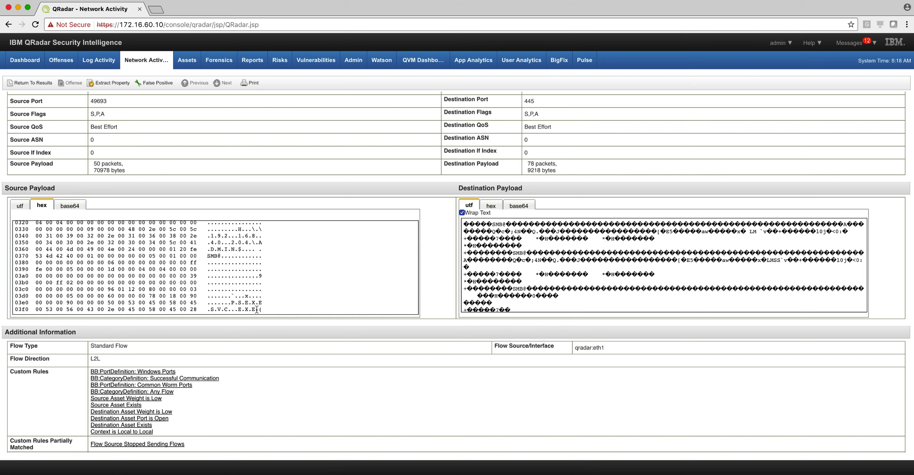
Step: Copy the IPv4 ADMIN$ access query on line 76 of the TextWrangler notes
key("super+Tab")
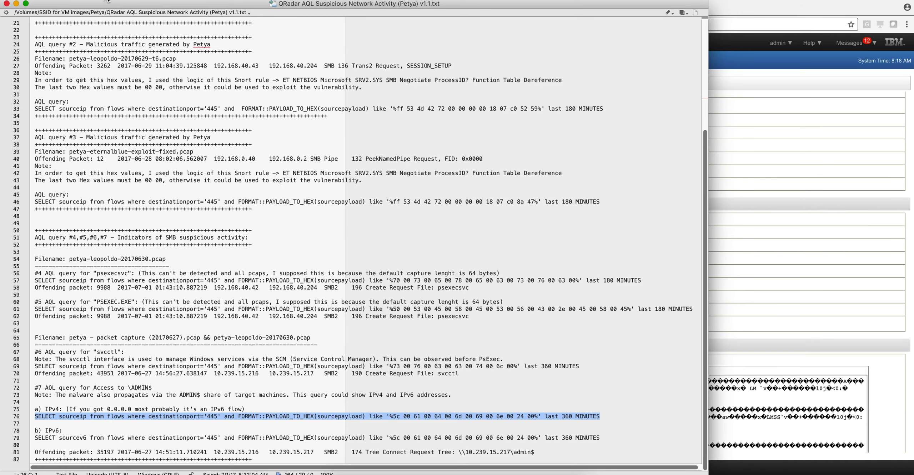
right_click(106, 2)
left_click(115, 43)
Step: Run the copied IPv4 ADMIN$ query as a Network Activity Advanced Search, returning 22 source IPs
left_click(723, 309)
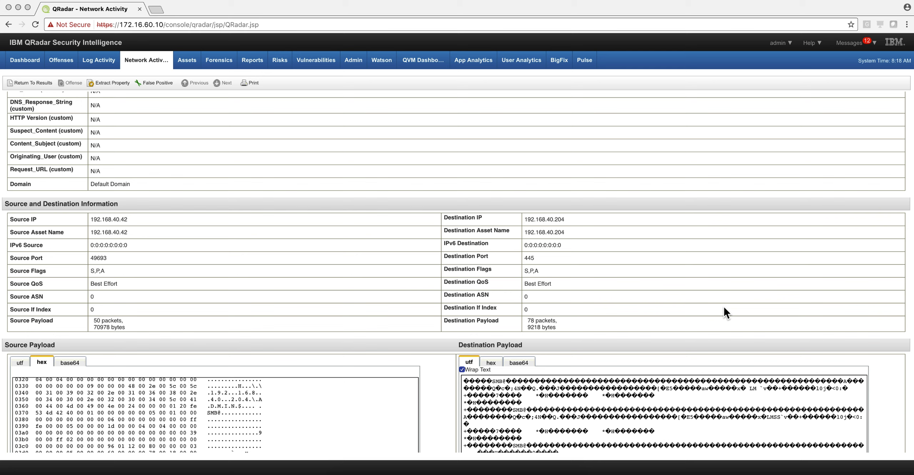
left_click(132, 57)
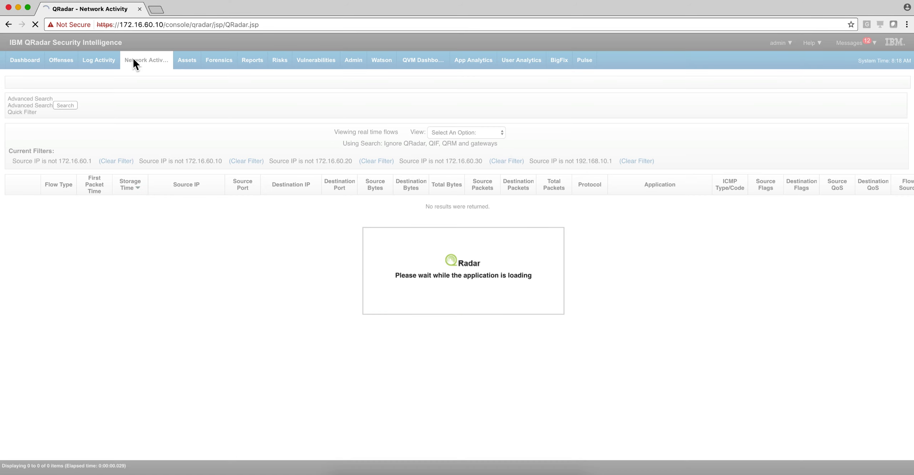
left_click(120, 103)
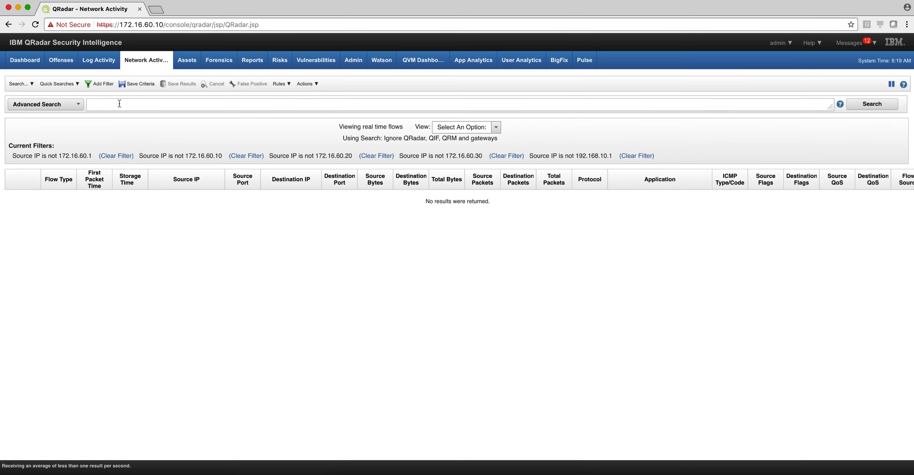
key("super+v")
key("Return")
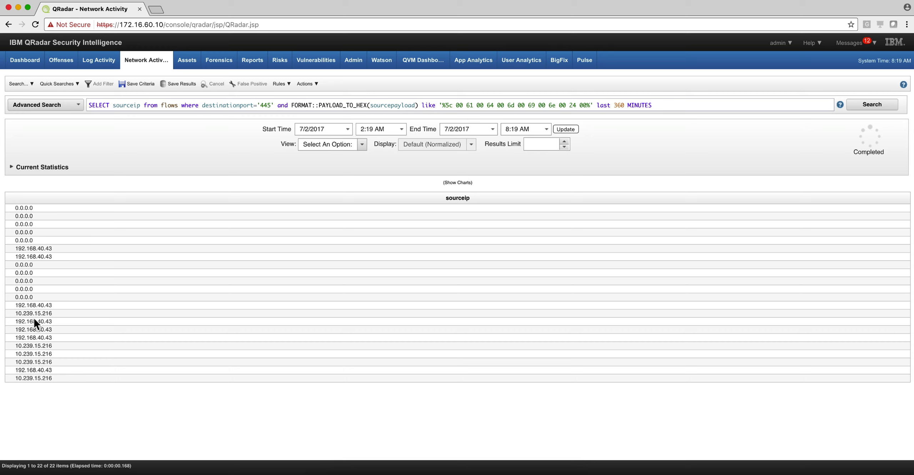
Step: Open the flow details for 192.168.40.43 to 192.168.40.42 port 445
left_click(42, 248)
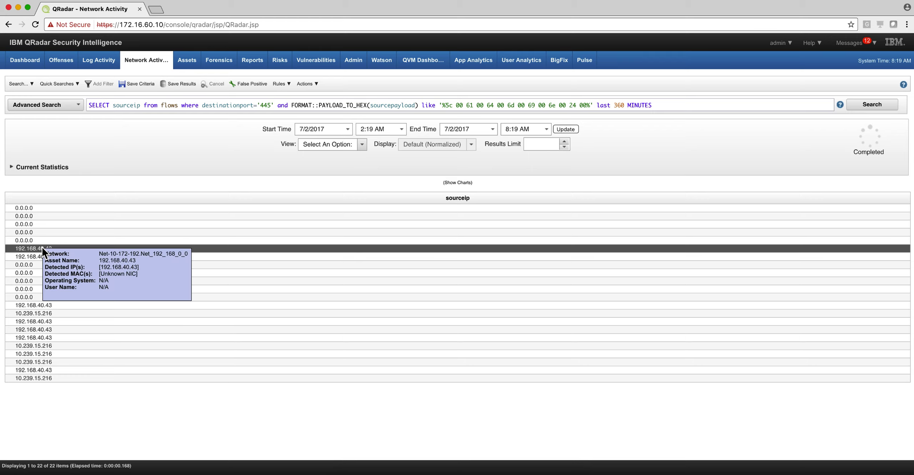
double_click(34, 248)
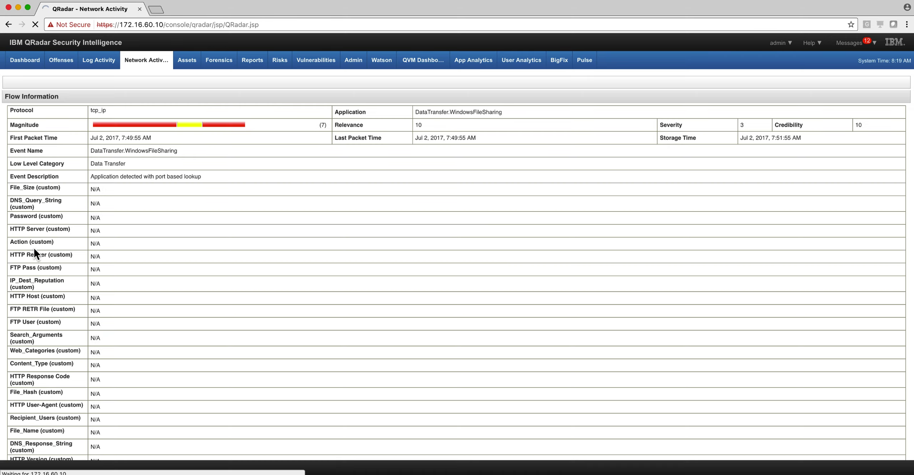
scroll(177, 252, "down", 5)
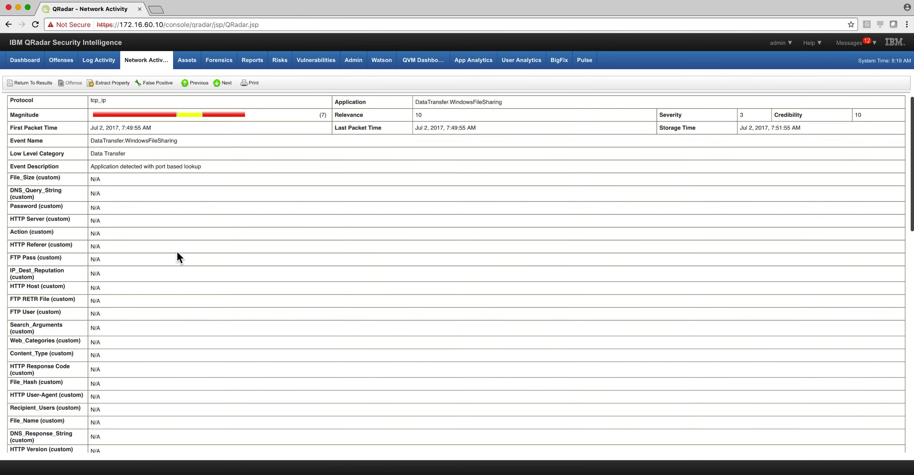
scroll(177, 252, "down", 2)
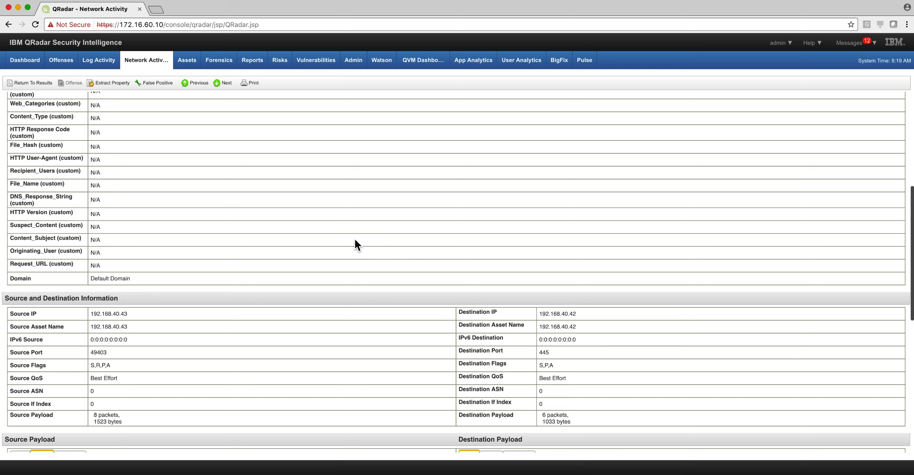
Step: Check a 0.0.0.0 result's flow, revealing IPv6 source fe80:0:0:0:fda4:7ac6:771e:7e9f, then return to results
left_click(41, 84)
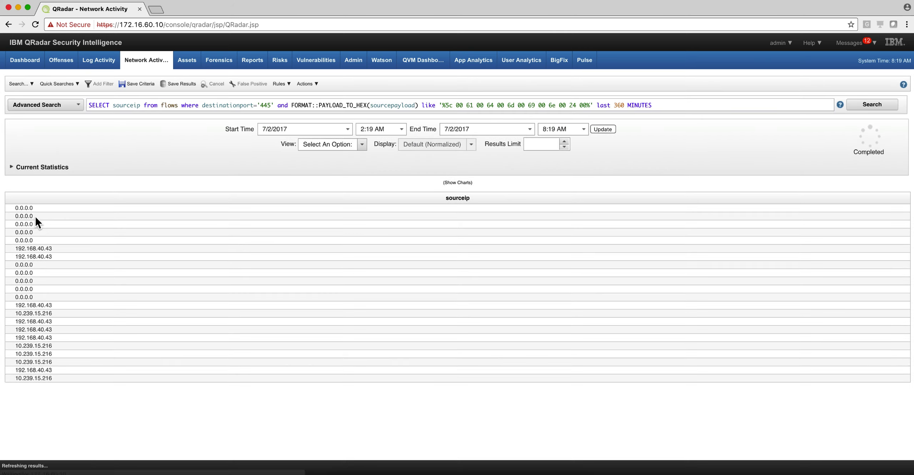
double_click(34, 209)
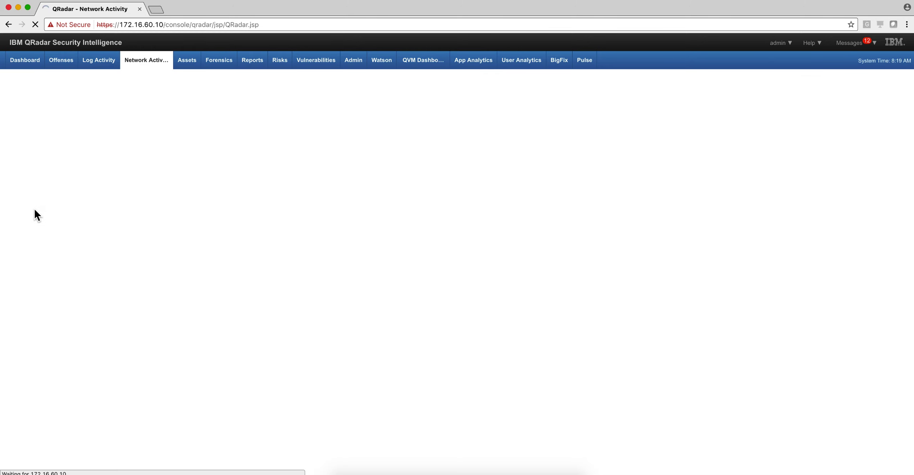
scroll(280, 272, "down", 10)
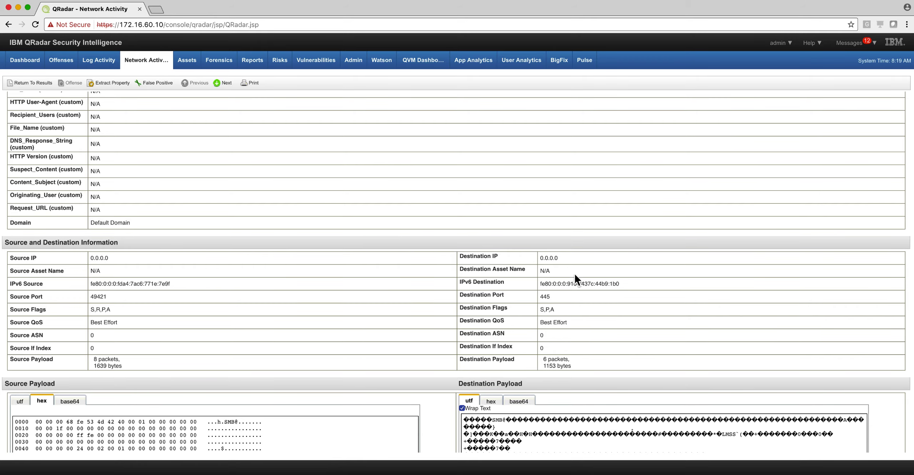
scroll(550, 269, "up", 10)
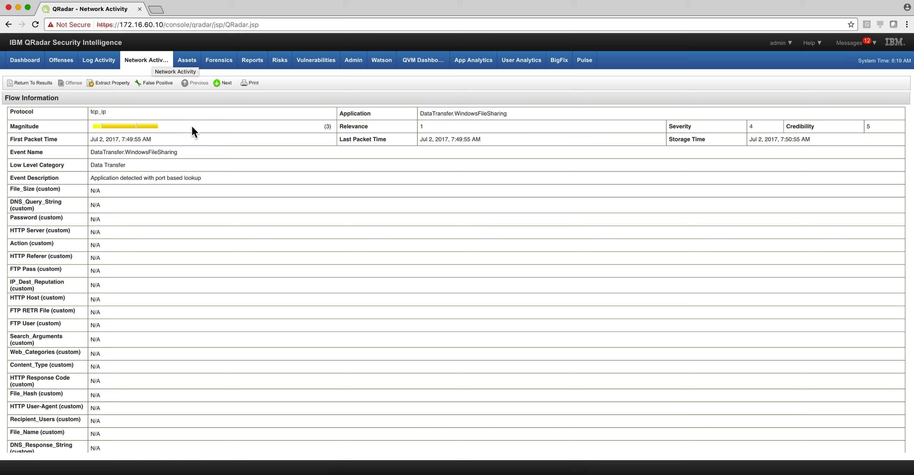
left_click(44, 84)
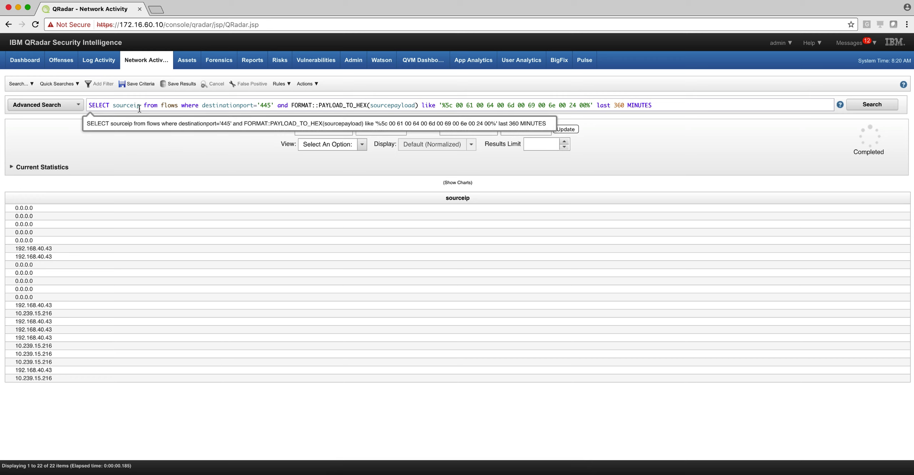
left_click(502, 470)
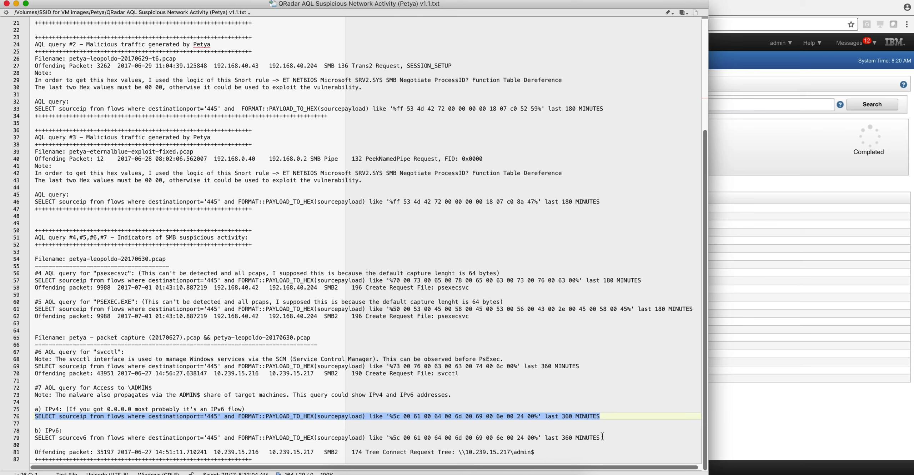
Step: Select the sourcev6 query on line 79 and return to the QRadar browser
left_click_drag(602, 436, 32, 438)
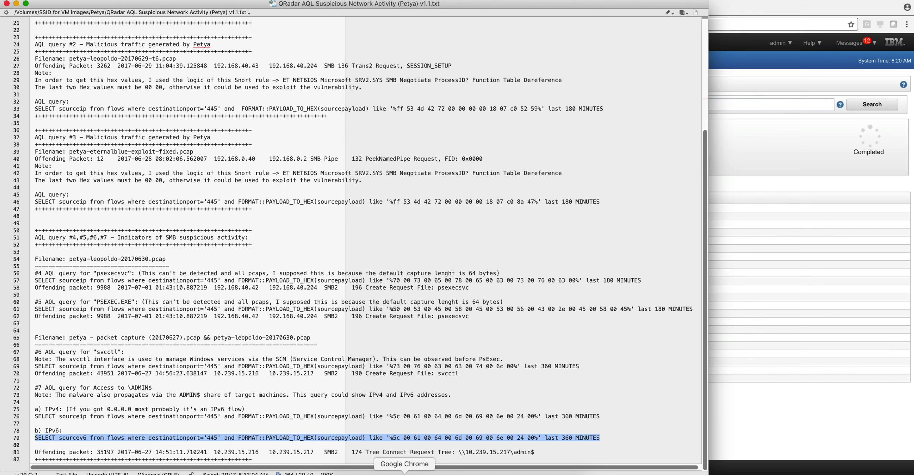
left_click(405, 473)
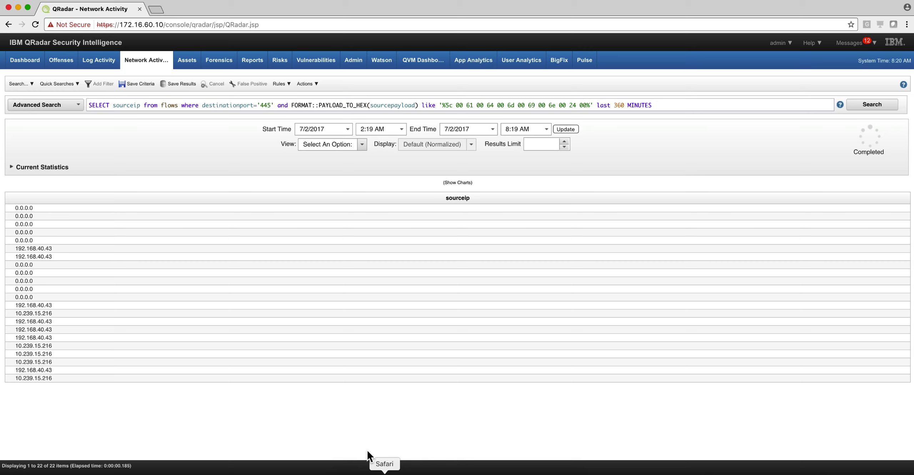
Step: Run the copied sourcev6 ADMIN$ query in Network Activity's Advanced Search to list IPv6 sources
left_click(140, 59)
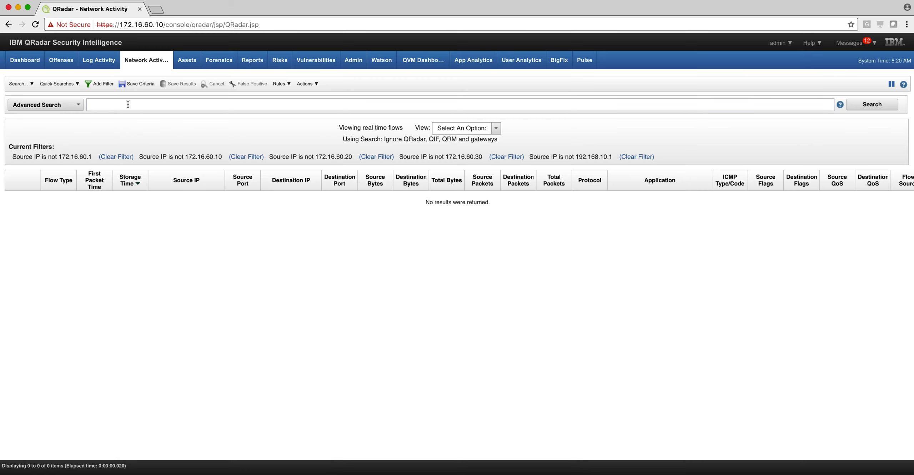
left_click(128, 105)
key("super+v")
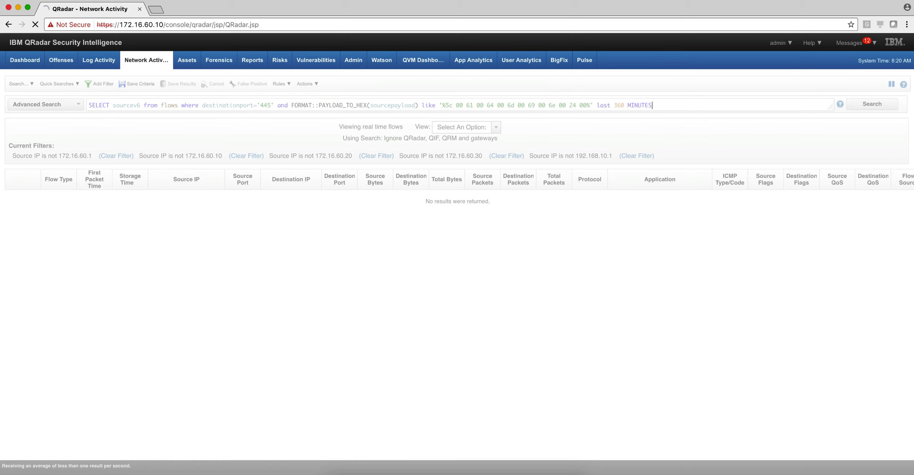
key("Return")
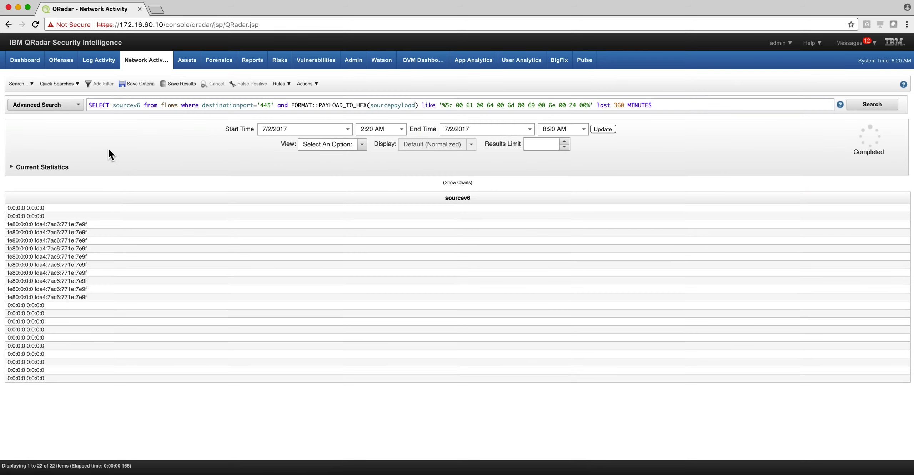